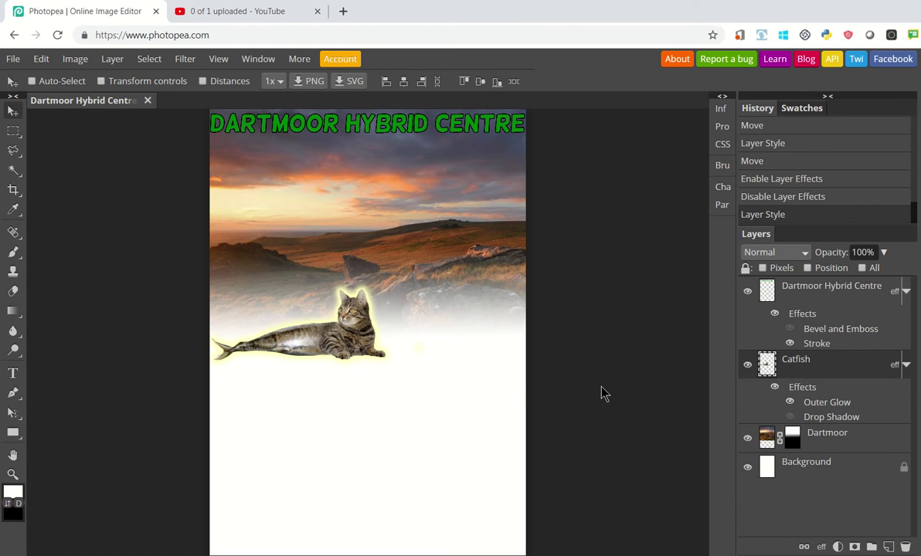
{"action": "key", "text": "ctrl+plus"}
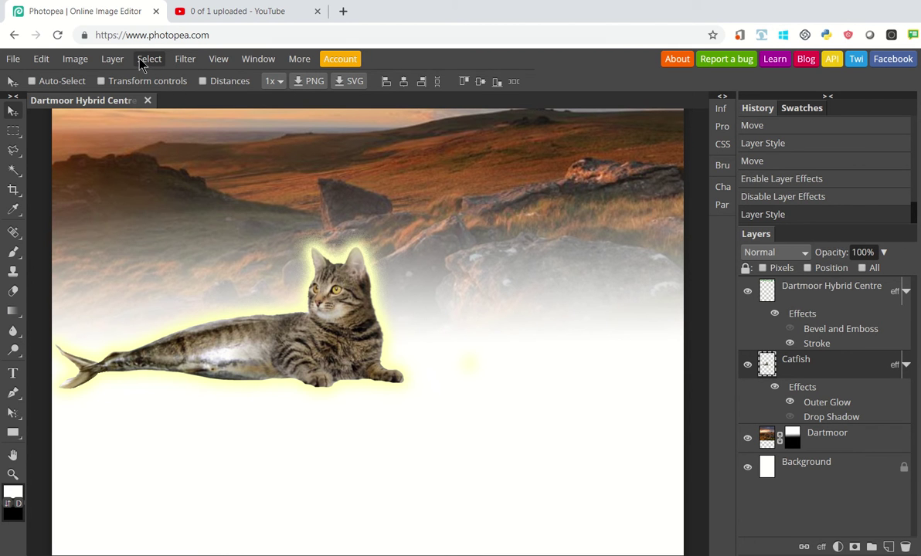
{"action": "left_click", "coordinate": [114, 62]}
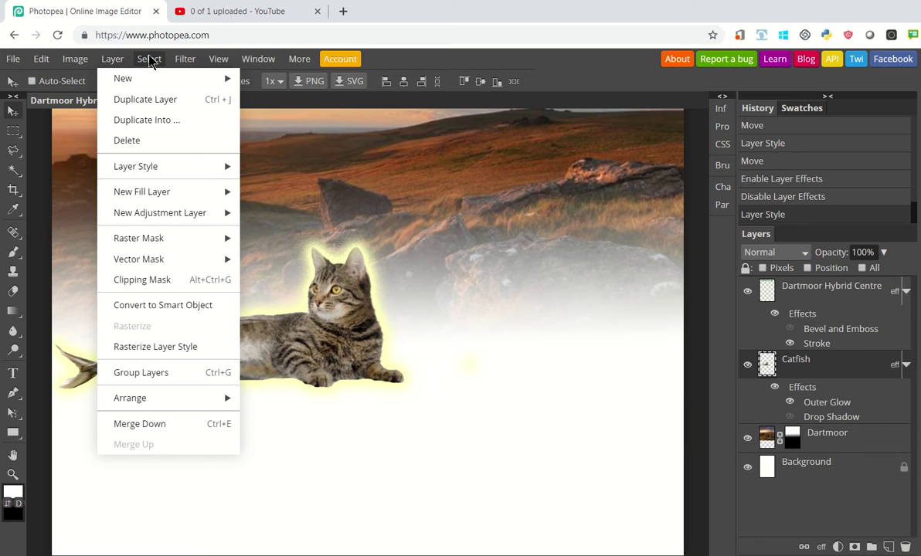
{"action": "left_click", "coordinate": [150, 62]}
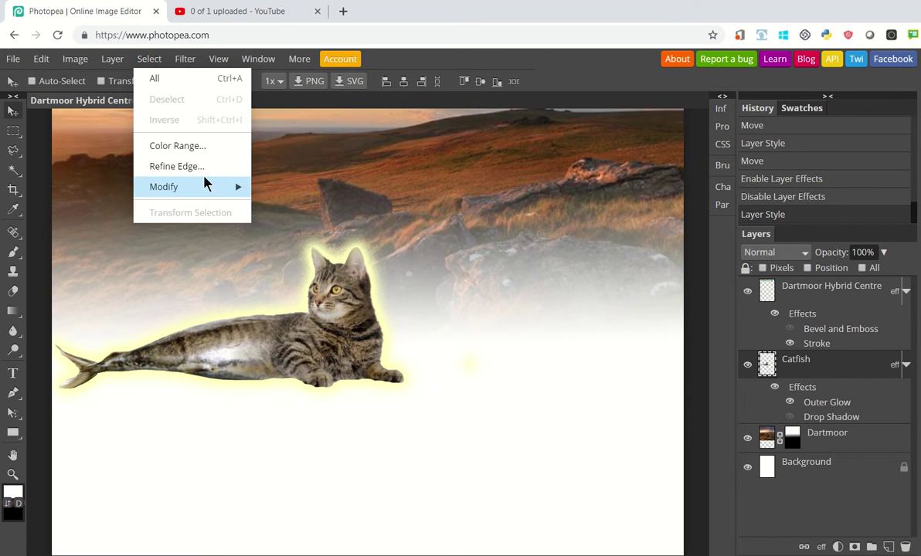
{"action": "mouse_move", "coordinate": [206, 187]}
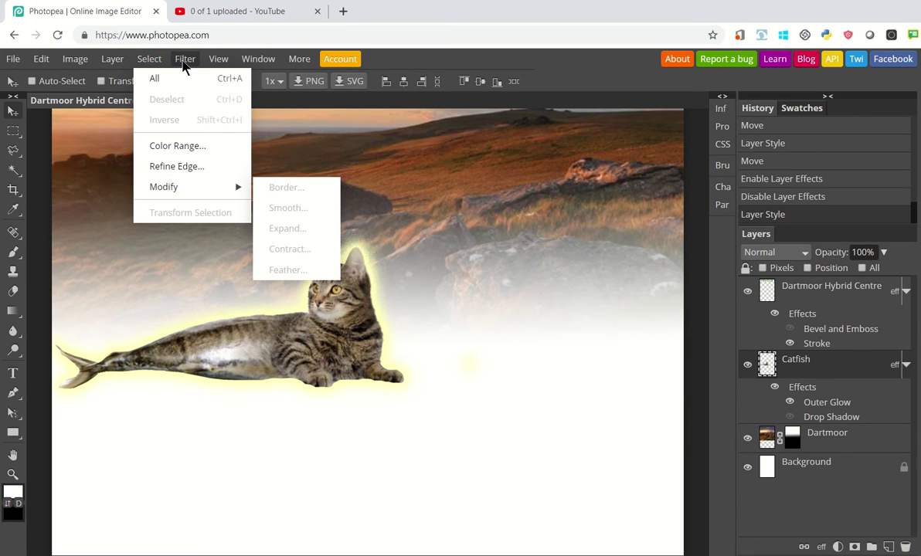
{"action": "left_click", "coordinate": [185, 62]}
Try a brightness of 141 on the Catfish layer with Brightness/Contrast, and return the brightness to 0
{"action": "left_click", "coordinate": [80, 62]}
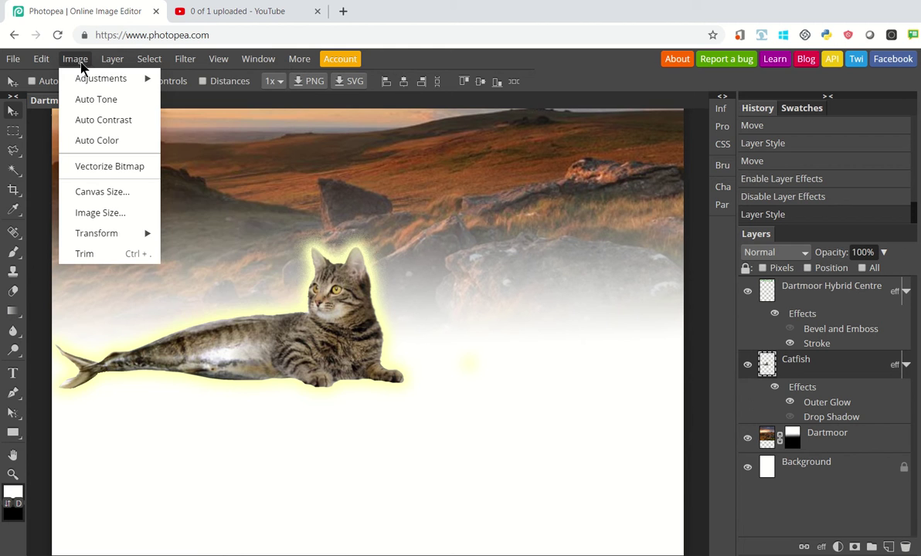
{"action": "mouse_move", "coordinate": [82, 79]}
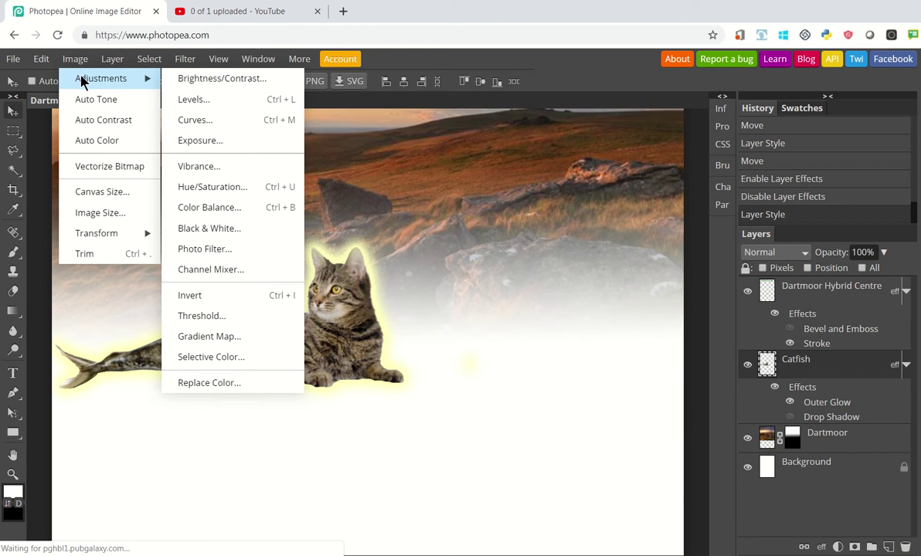
{"action": "left_click", "coordinate": [220, 87]}
{"action": "left_click_drag", "start_coordinate": [290, 165], "coordinate": [643, 150]}
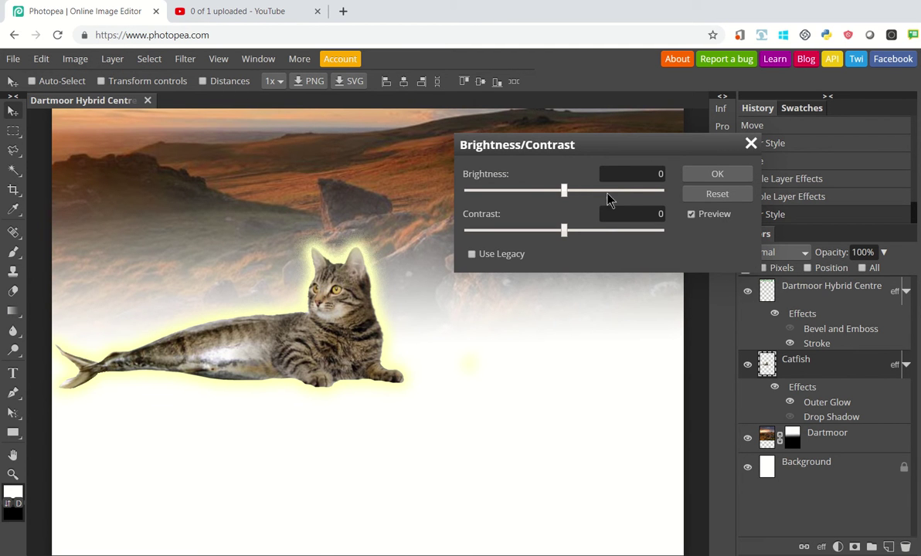
{"action": "left_click_drag", "start_coordinate": [564, 191], "coordinate": [654, 191]}
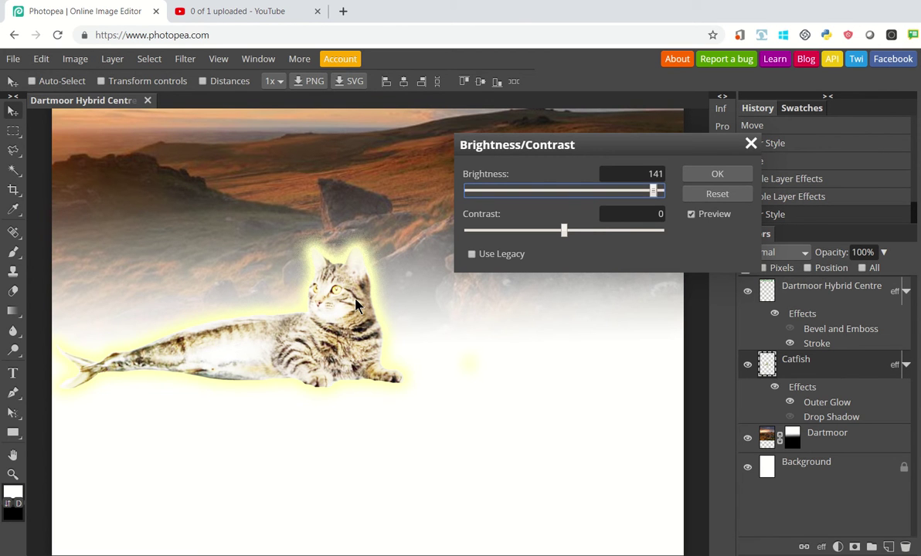
{"action": "left_click", "coordinate": [563, 193]}
{"action": "left_click_drag", "start_coordinate": [563, 197], "coordinate": [565, 198]}
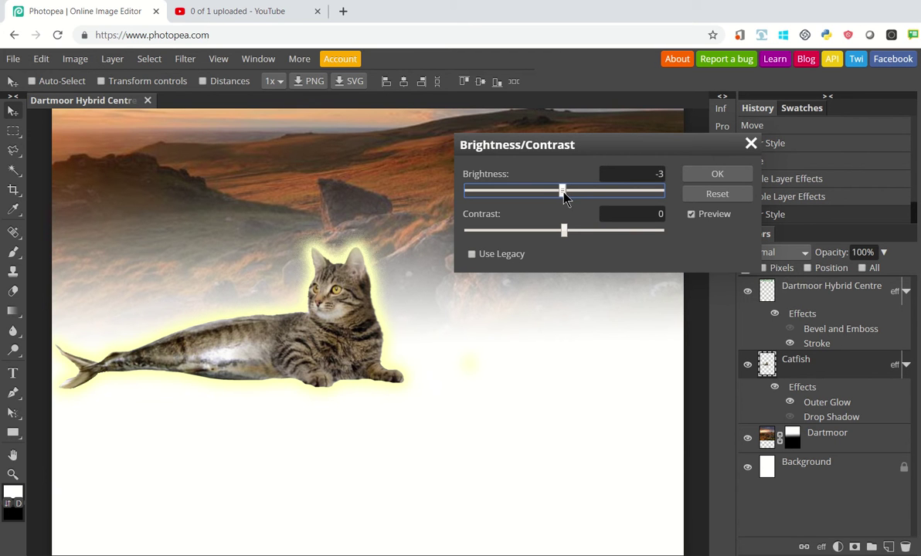
{"action": "left_click", "coordinate": [654, 177]}
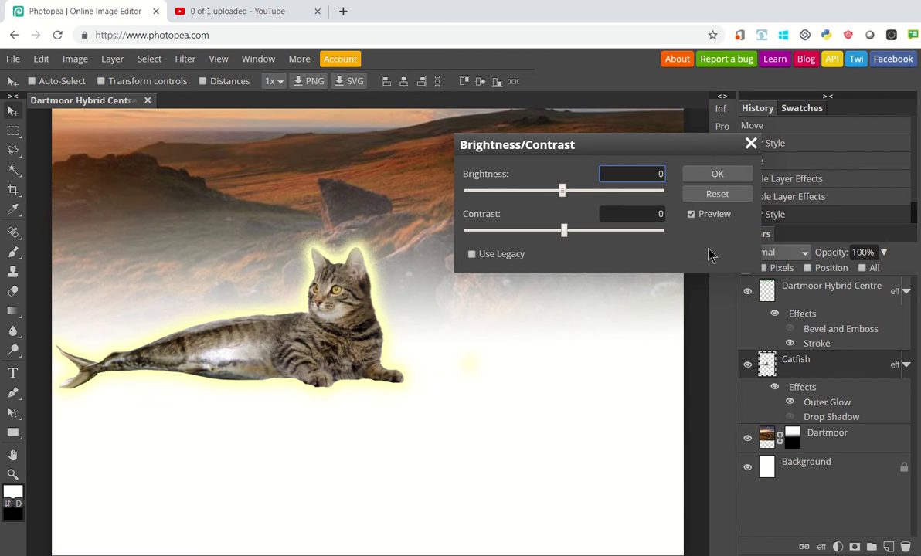
{"action": "type", "text": "0"}
{"action": "key", "text": "Return"}
Try contrast values of 82 and -15 on the Catfish layer, and accept the adjustment with its values reset
{"action": "left_click_drag", "start_coordinate": [565, 233], "coordinate": [623, 235]}
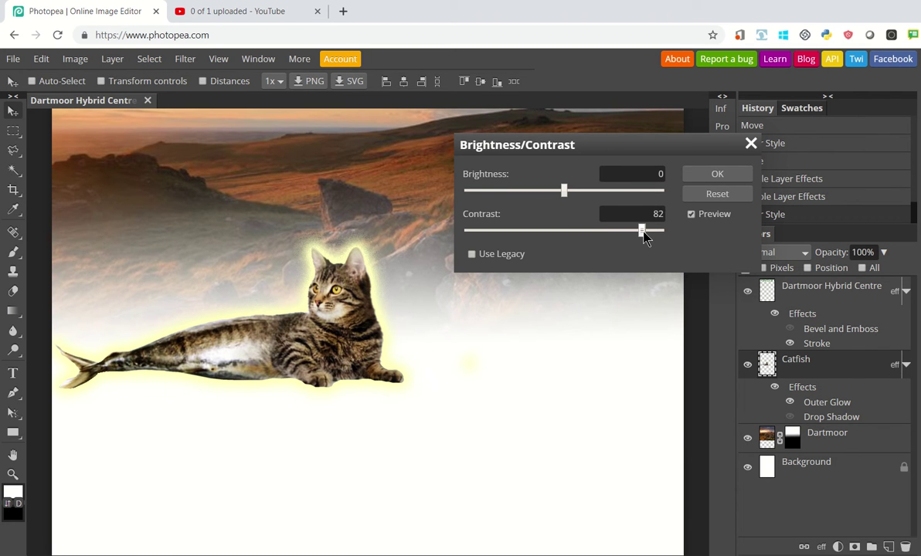
{"action": "left_click_drag", "start_coordinate": [643, 232], "coordinate": [527, 232]}
{"action": "scroll", "coordinate": [656, 222], "scroll_direction": "up", "scroll_amount": 5}
{"action": "left_click", "coordinate": [659, 216]}
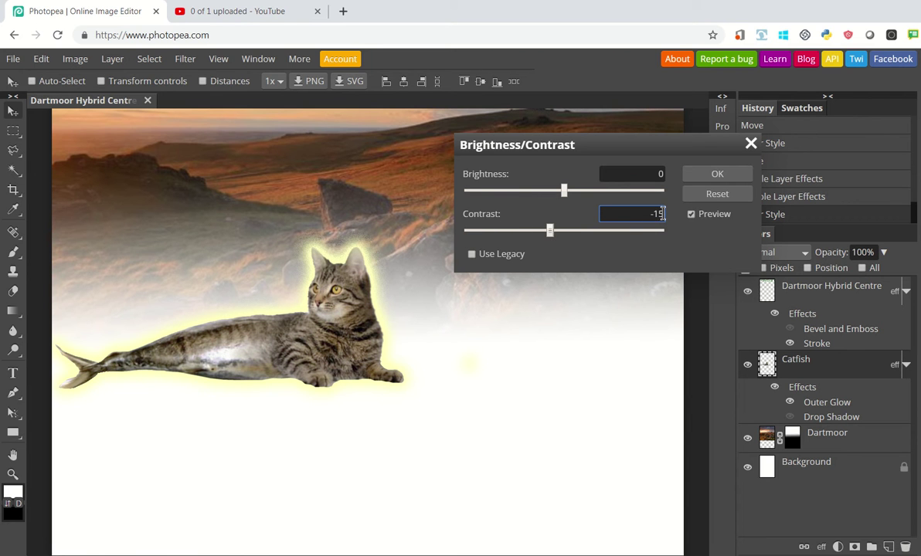
{"action": "key", "text": "BackSpace"}
{"action": "key", "text": "BackSpace"}
{"action": "key", "text": "BackSpace"}
{"action": "type", "text": "0"}
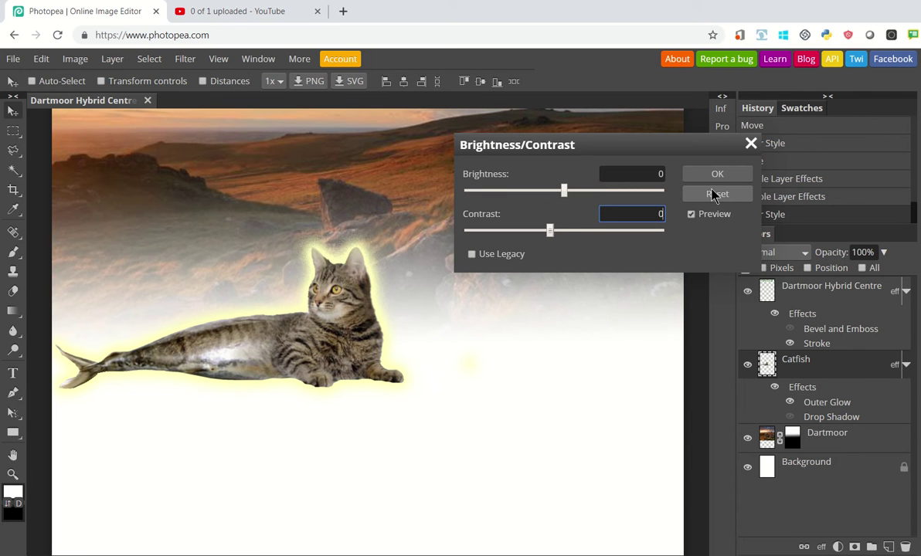
{"action": "left_click", "coordinate": [713, 194]}
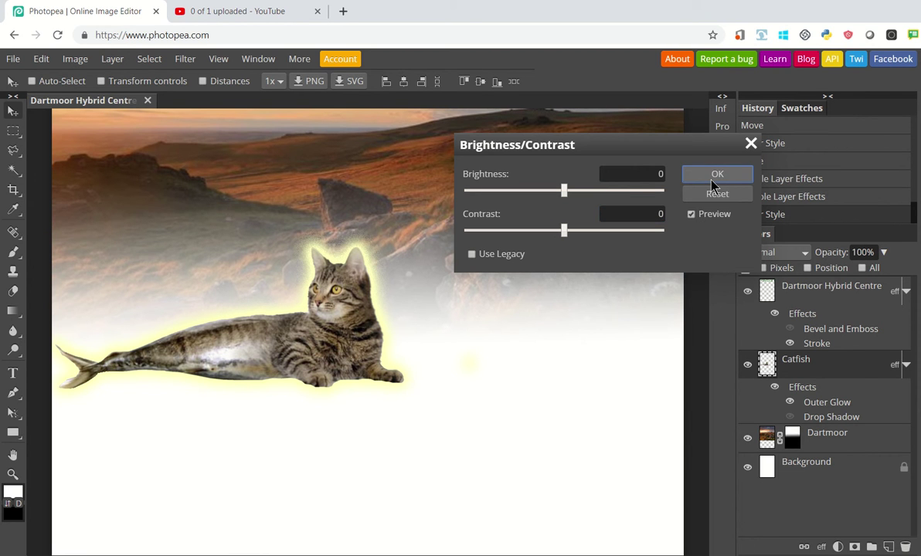
{"action": "left_click", "coordinate": [716, 178]}
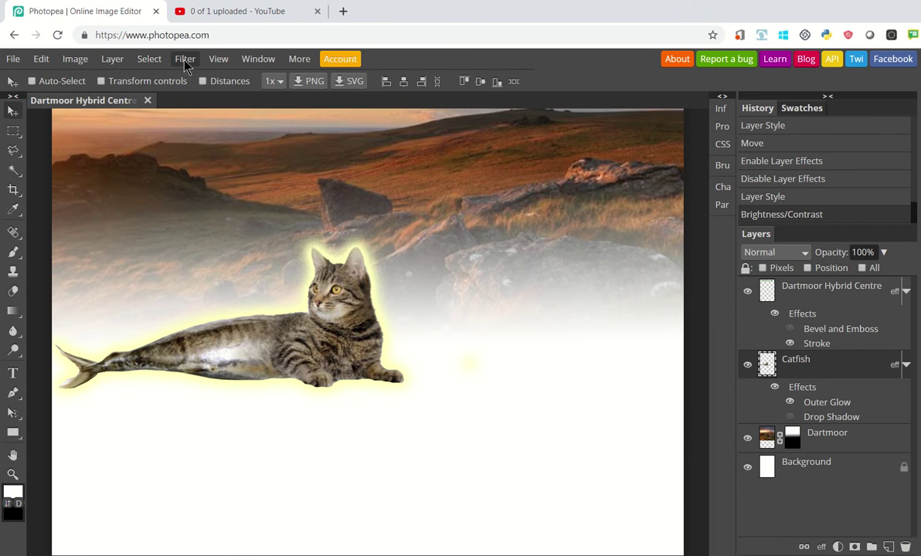
Open a Curves adjustment for the Catfish layer and move its dialog clear of the cat
{"action": "left_click", "coordinate": [77, 58]}
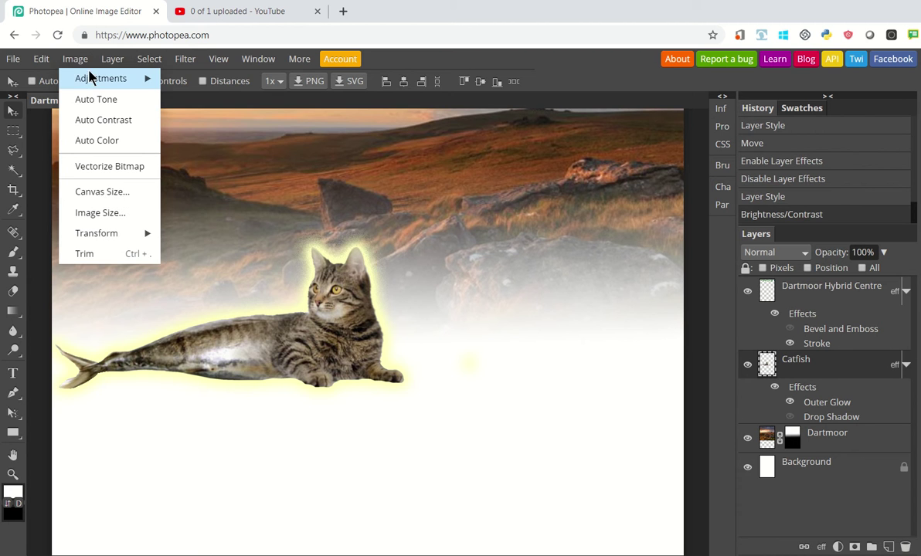
{"action": "mouse_move", "coordinate": [88, 78]}
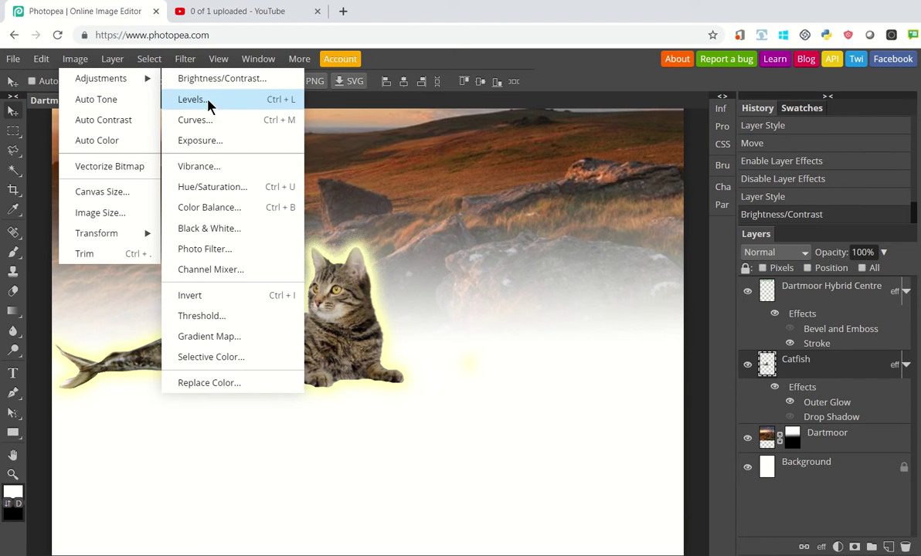
{"action": "left_click", "coordinate": [193, 120]}
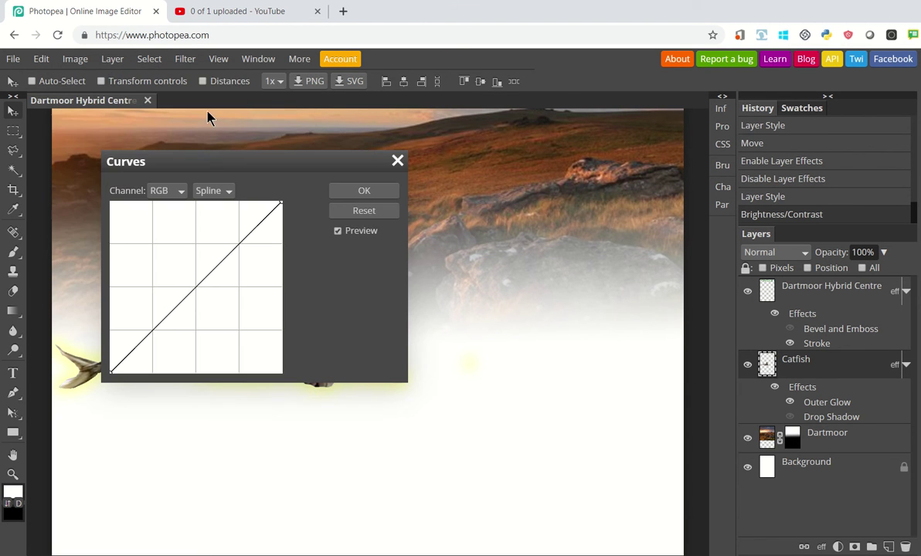
{"action": "left_click_drag", "start_coordinate": [216, 161], "coordinate": [615, 168]}
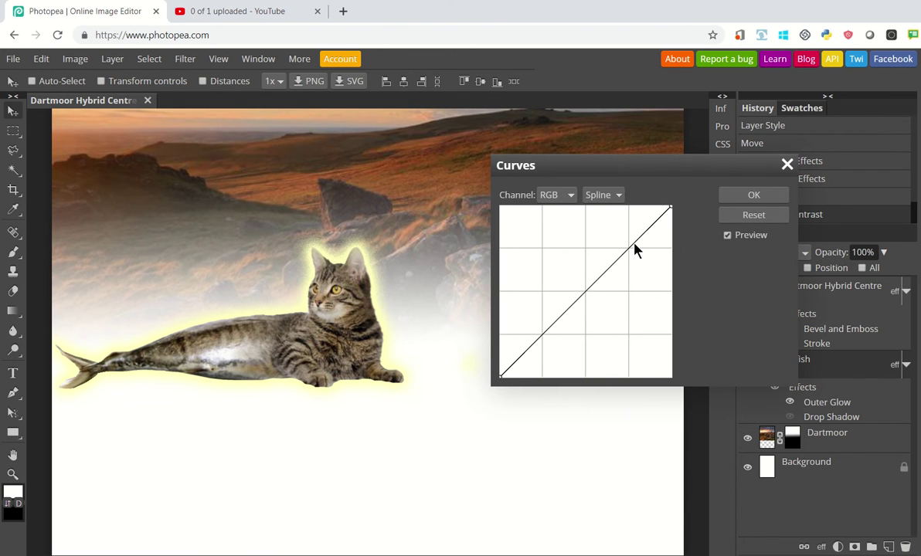
Try bending the RGB curve with several extreme points, and reset it to a straight line
{"action": "left_click_drag", "start_coordinate": [631, 246], "coordinate": [651, 261]}
{"action": "mouse_move", "coordinate": [612, 325]}
{"action": "left_mouse_down"}
{"action": "mouse_move", "coordinate": [588, 304]}
{"action": "mouse_move", "coordinate": [586, 272]}
{"action": "mouse_move", "coordinate": [592, 320]}
{"action": "mouse_move", "coordinate": [601, 322]}
{"action": "left_mouse_up"}
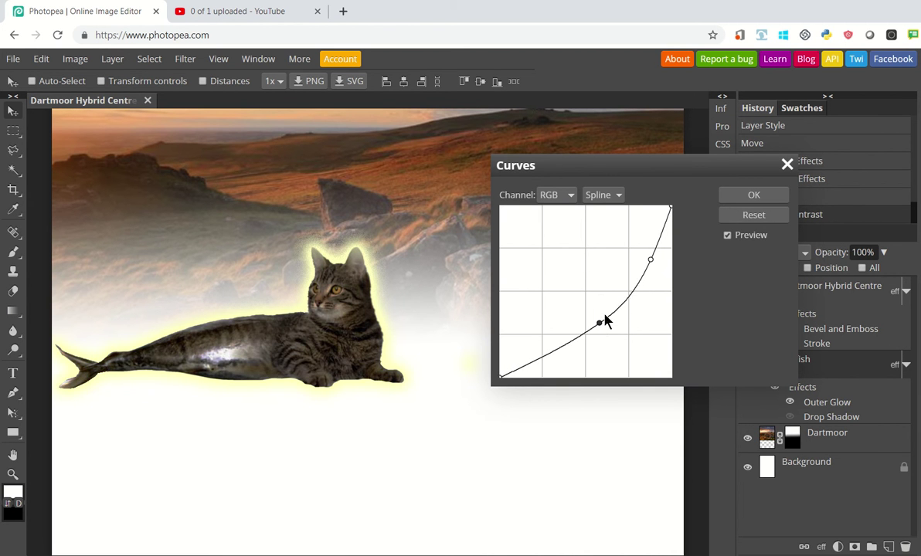
{"action": "left_click_drag", "start_coordinate": [641, 263], "coordinate": [633, 286]}
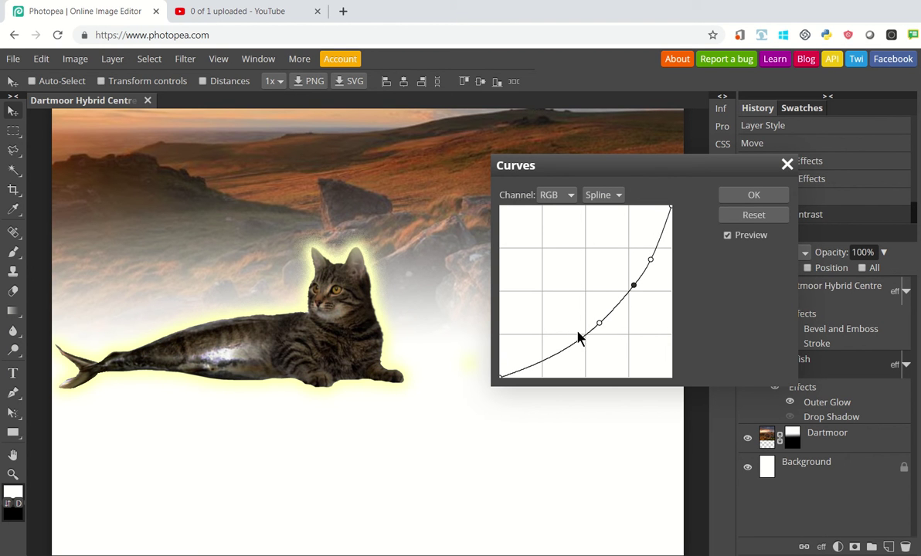
{"action": "left_click_drag", "start_coordinate": [570, 341], "coordinate": [613, 241]}
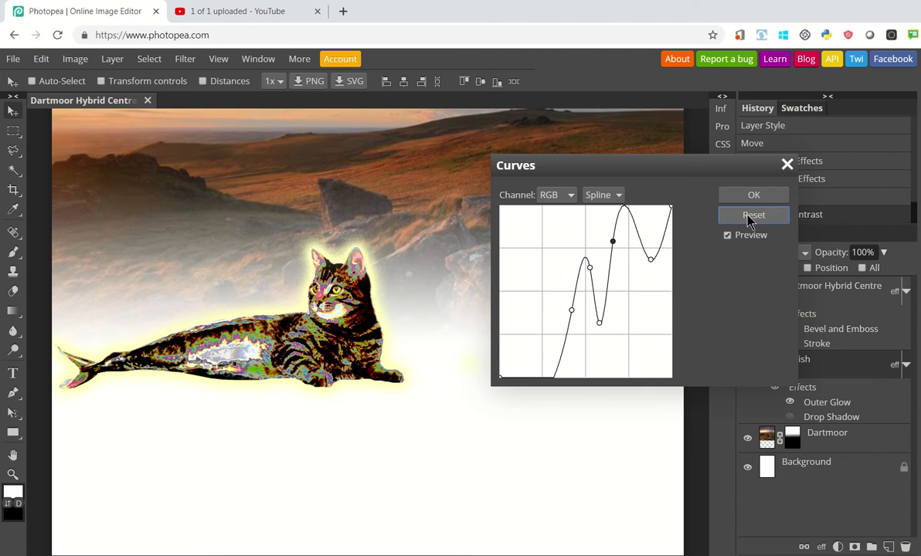
{"action": "left_click", "coordinate": [748, 220]}
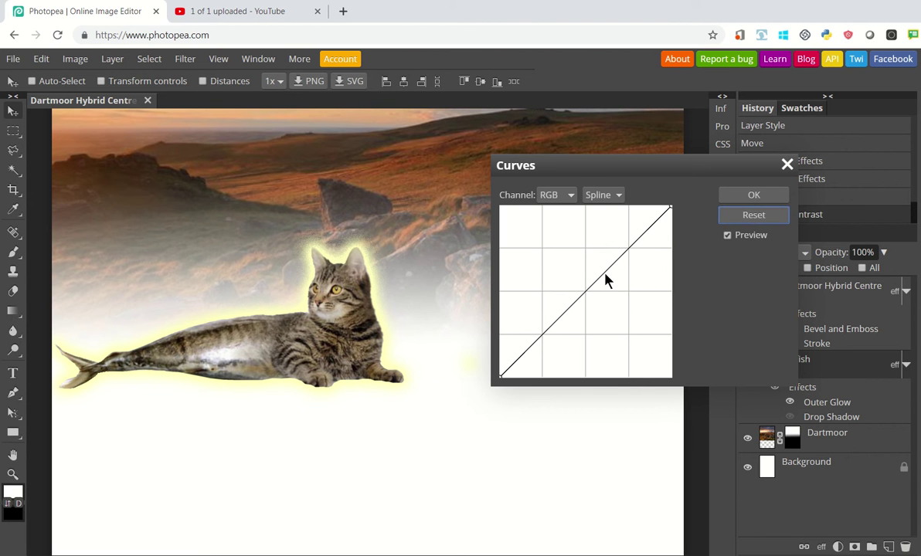
Apply an S-shaped RGB curve to the Catfish layer that darkens the shadows and lifts the highlights
{"action": "left_click_drag", "start_coordinate": [607, 276], "coordinate": [583, 352]}
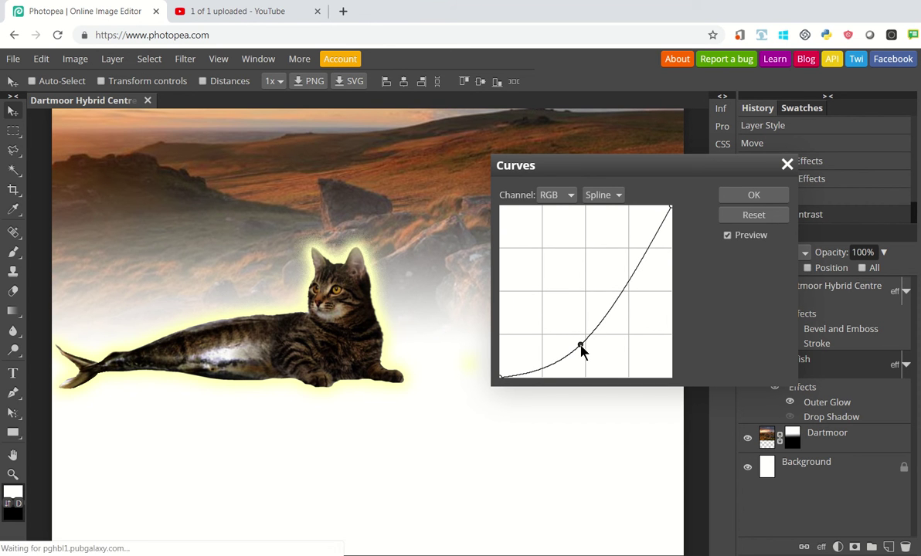
{"action": "mouse_move", "coordinate": [572, 357]}
{"action": "left_mouse_down"}
{"action": "mouse_move", "coordinate": [559, 354]}
{"action": "mouse_move", "coordinate": [570, 357]}
{"action": "left_mouse_up"}
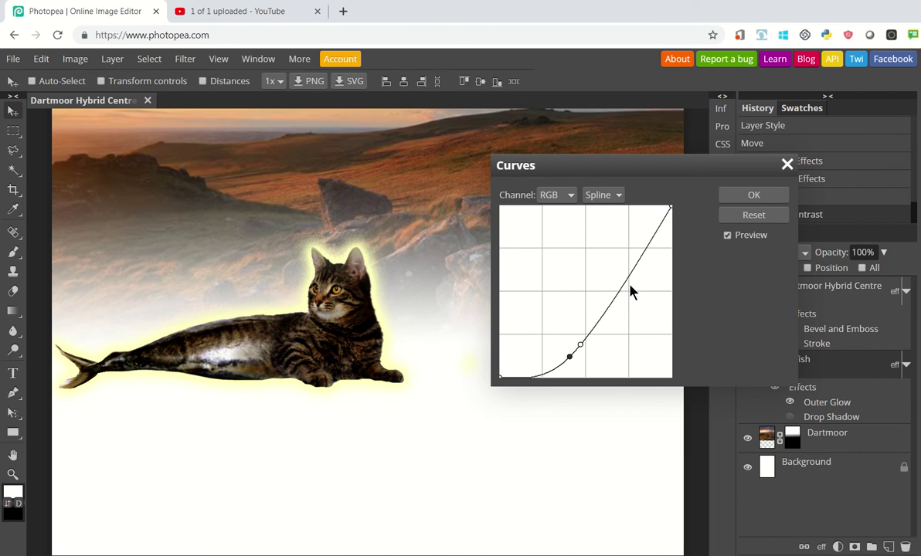
{"action": "left_click_drag", "start_coordinate": [634, 273], "coordinate": [613, 262]}
{"action": "left_click", "coordinate": [752, 197]}
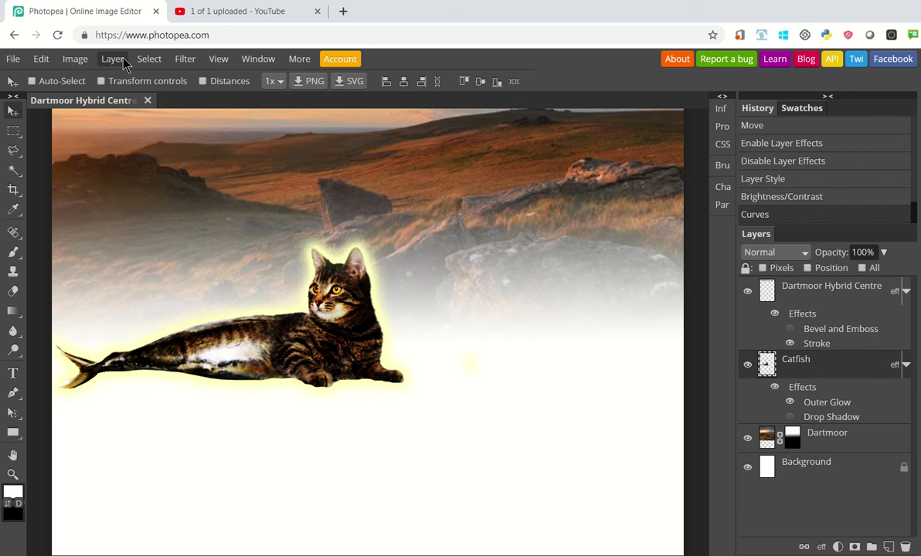
Open a Hue/Saturation adjustment for the Catfish layer and move its dialog clear of the cat
{"action": "left_click", "coordinate": [77, 59]}
{"action": "mouse_move", "coordinate": [99, 80]}
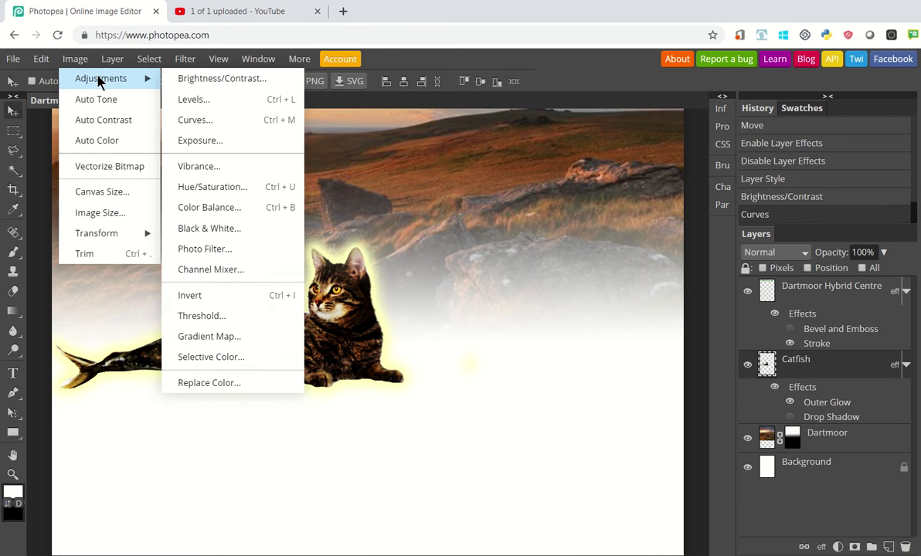
{"action": "left_click", "coordinate": [216, 188]}
{"action": "left_click_drag", "start_coordinate": [222, 165], "coordinate": [567, 152]}
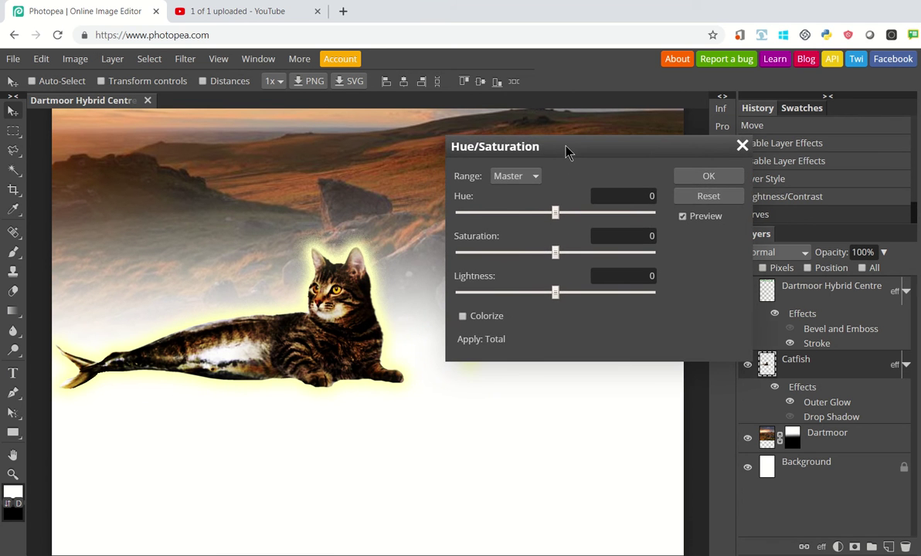
Try saturation values of -100 and 100 on the Catfish layer, and return the saturation to 0
{"action": "left_click", "coordinate": [458, 254]}
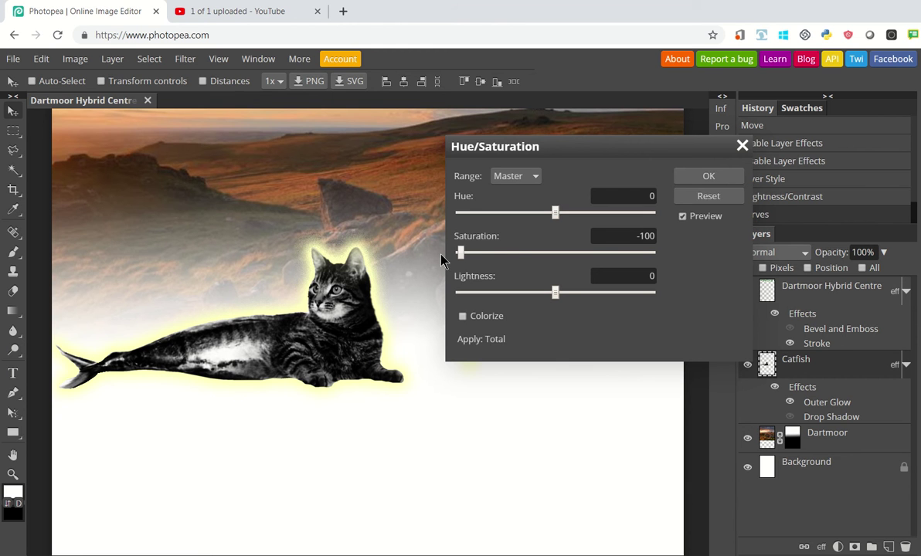
{"action": "left_click", "coordinate": [653, 254]}
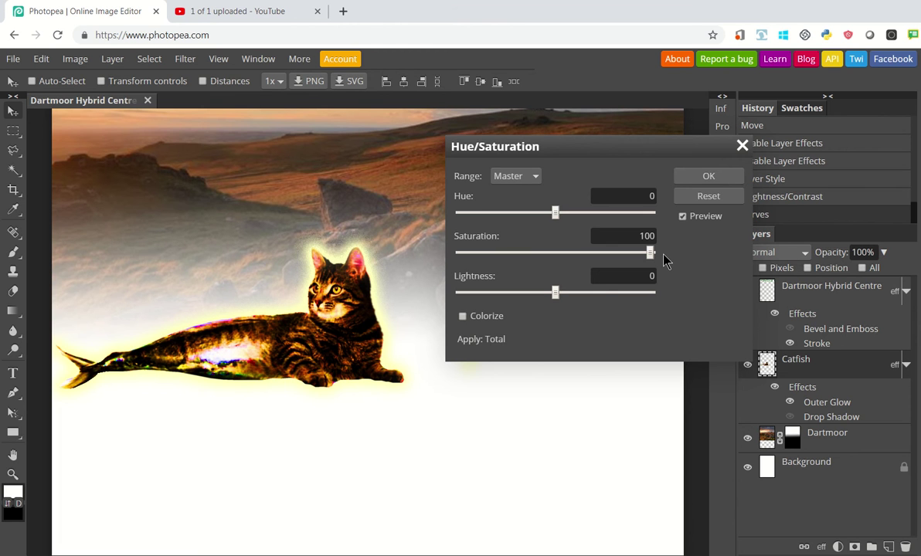
{"action": "left_click", "coordinate": [663, 255]}
{"action": "left_click", "coordinate": [647, 237]}
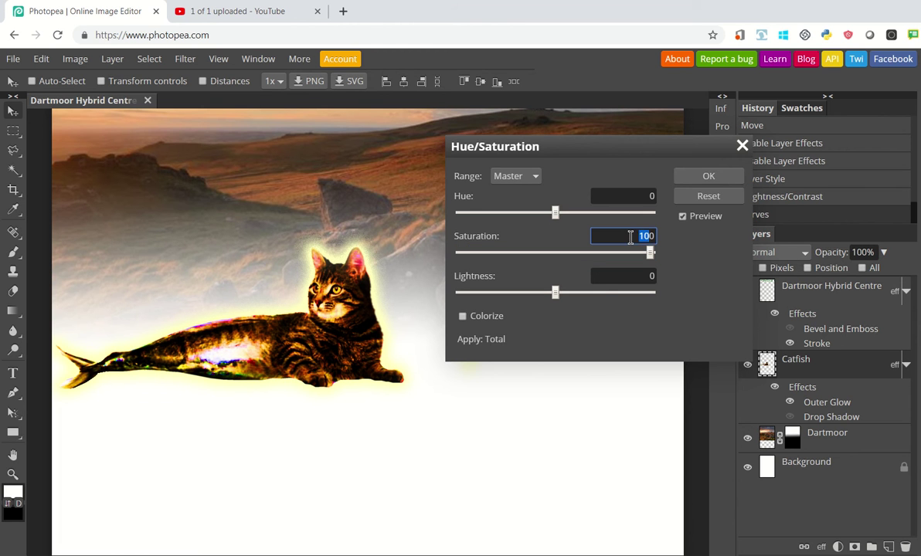
{"action": "key", "text": "BackSpace"}
{"action": "key", "text": "BackSpace"}
{"action": "left_click", "coordinate": [599, 277]}
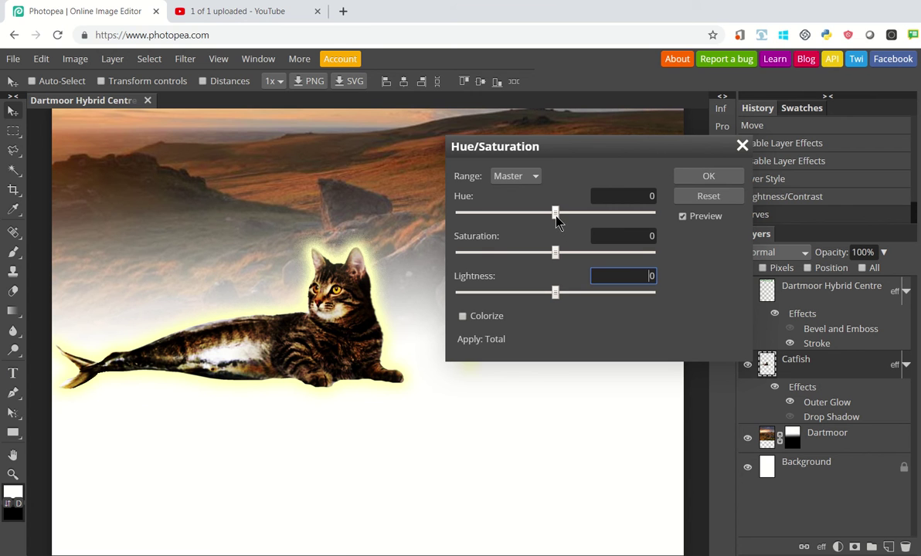
Shift the Catfish layer's hue to 122 and raise its saturation to 89
{"action": "left_click", "coordinate": [557, 214]}
{"action": "left_click_drag", "start_coordinate": [561, 221], "coordinate": [605, 224]}
{"action": "left_click_drag", "start_coordinate": [614, 222], "coordinate": [621, 224]}
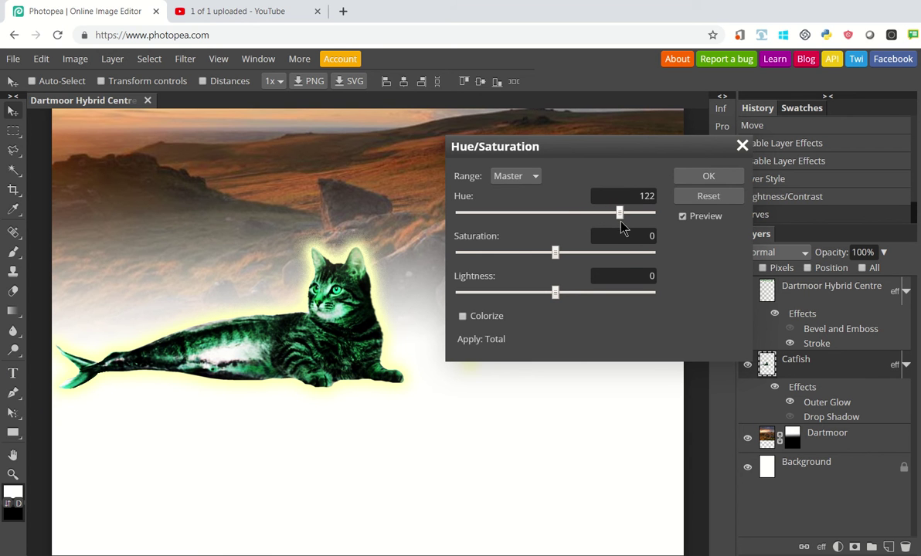
{"action": "left_click", "coordinate": [629, 254]}
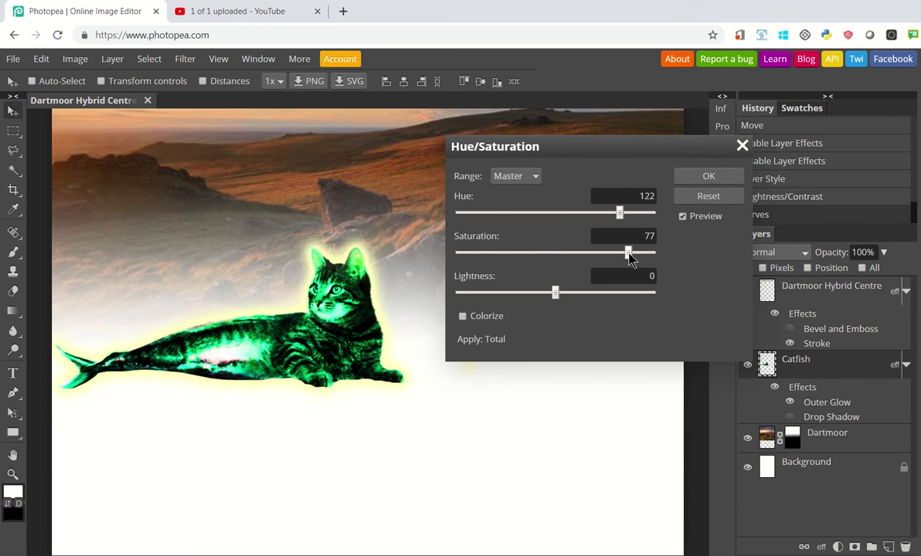
{"action": "left_click", "coordinate": [641, 254]}
Apply Hue/Saturation to the Catfish layer with hue 146 and saturation 22, trying a hue of -180 before confirming
{"action": "left_click", "coordinate": [632, 215]}
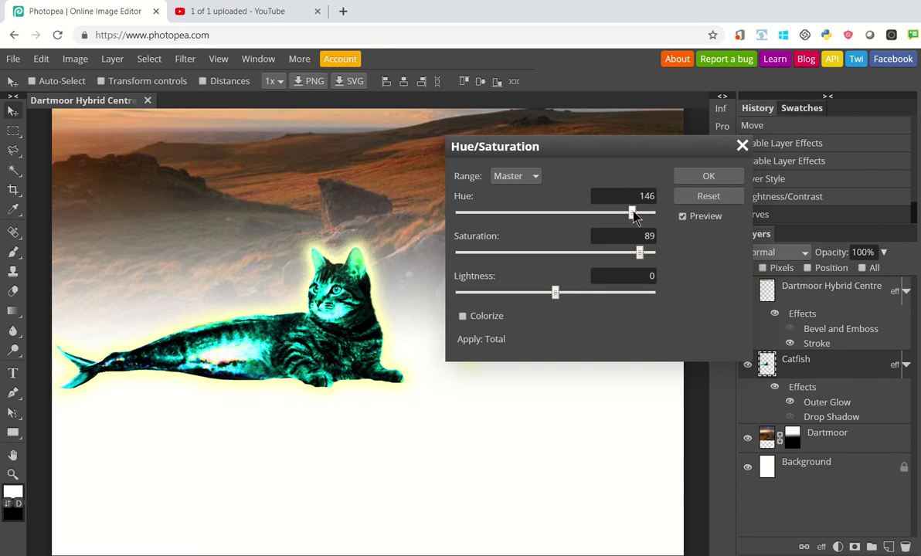
{"action": "left_click", "coordinate": [631, 254]}
{"action": "left_click", "coordinate": [576, 253]}
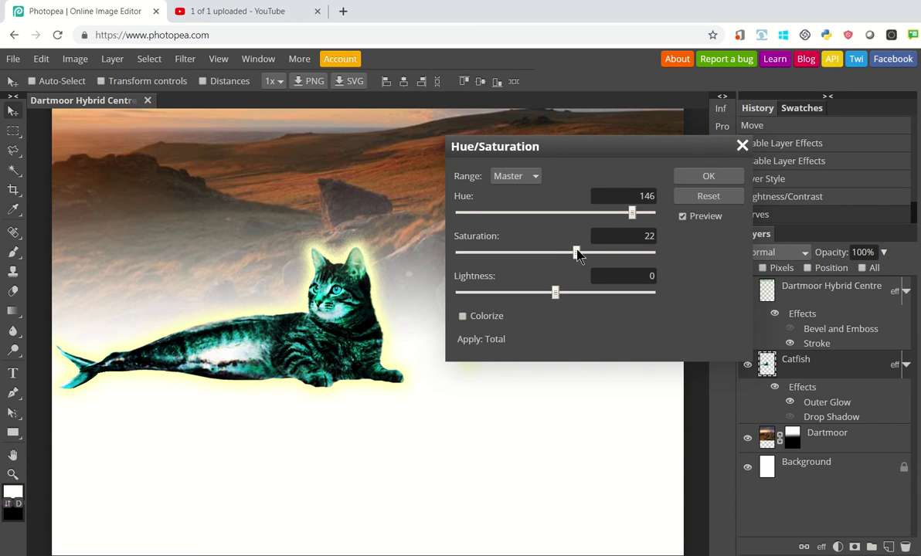
{"action": "left_click", "coordinate": [461, 213]}
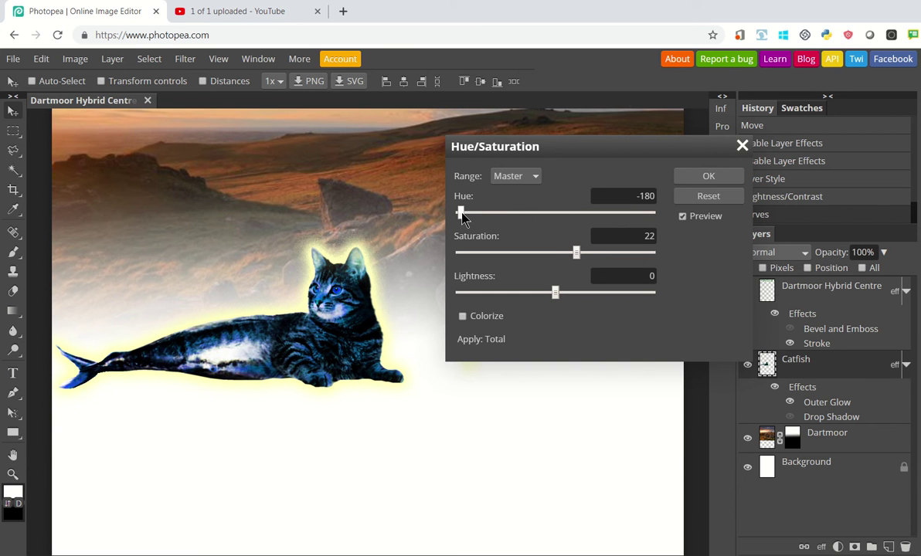
{"action": "left_click_drag", "start_coordinate": [461, 213], "coordinate": [632, 218]}
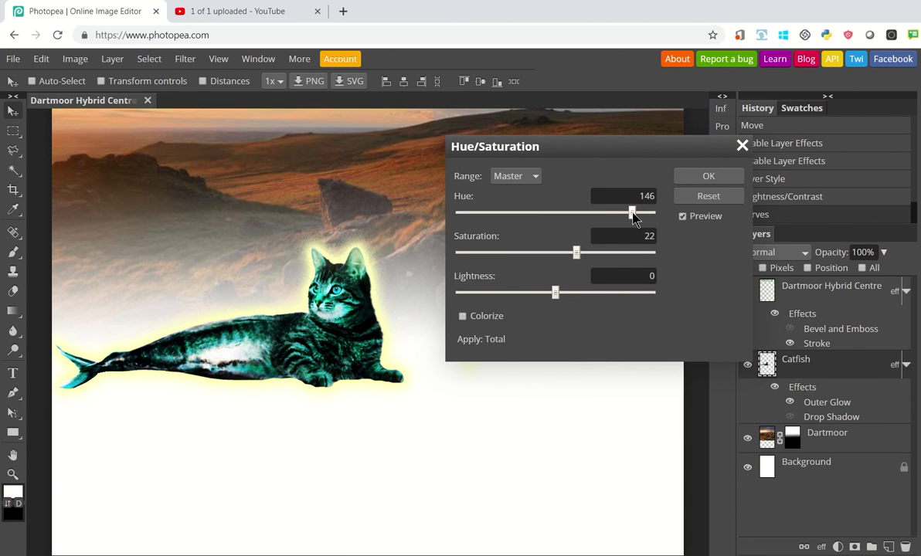
{"action": "left_click", "coordinate": [691, 177]}
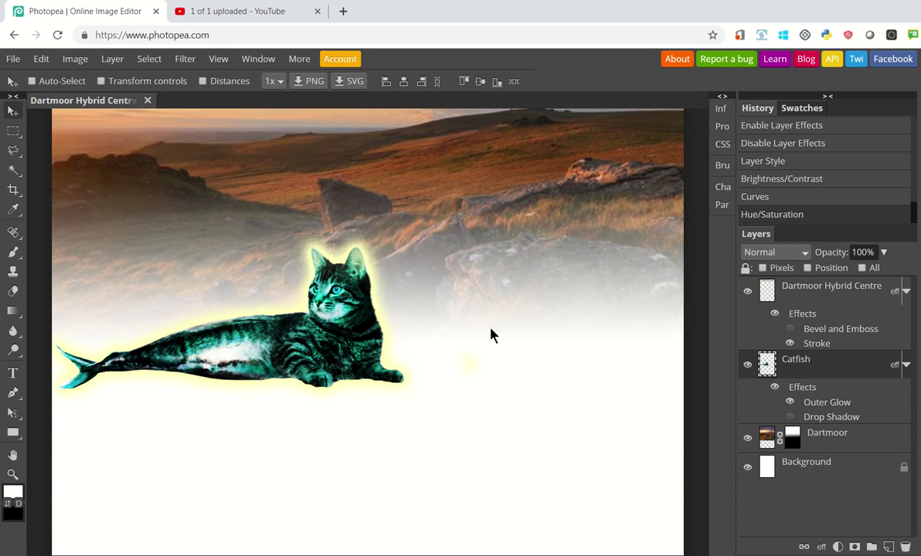
Try inverting the Catfish layer's colours, and undo the inversion
{"action": "key", "text": "ctrl+minus"}
{"action": "key", "text": "ctrl+minus"}
{"action": "key", "text": "ctrl+minus"}
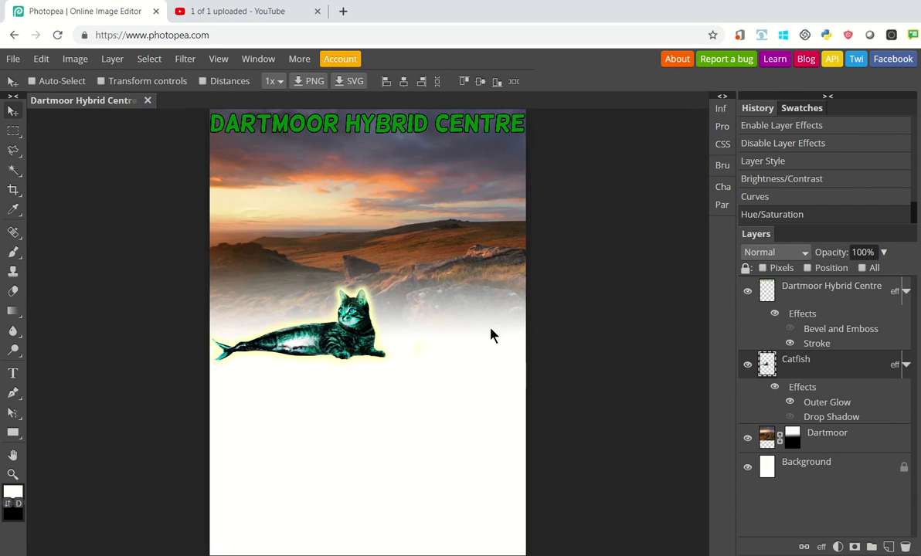
{"action": "key", "text": "ctrl+plus"}
{"action": "key", "text": "ctrl+minus"}
{"action": "left_click", "coordinate": [70, 67]}
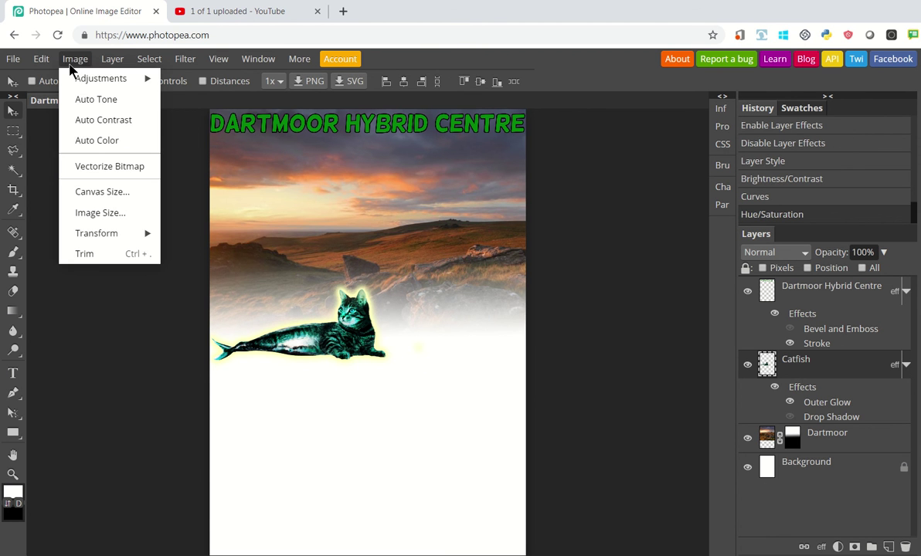
{"action": "mouse_move", "coordinate": [78, 78]}
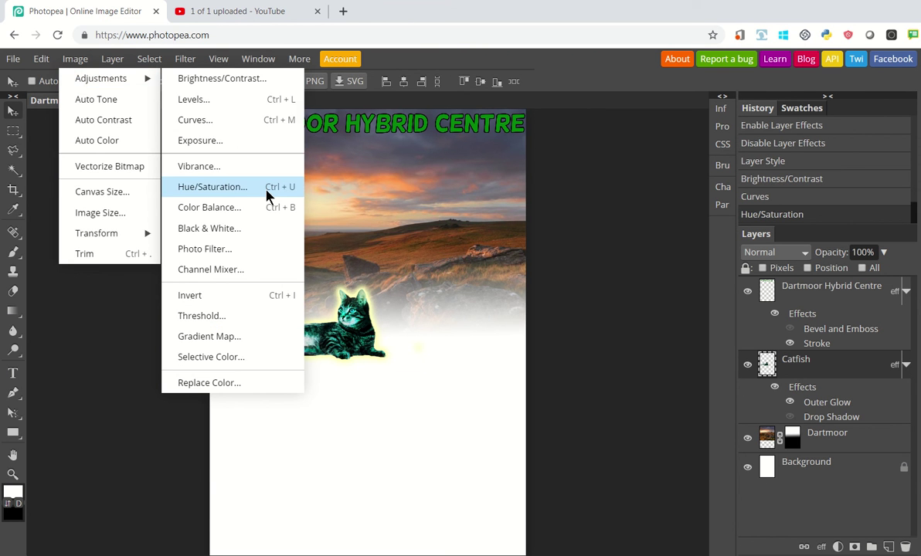
{"action": "left_click", "coordinate": [219, 297]}
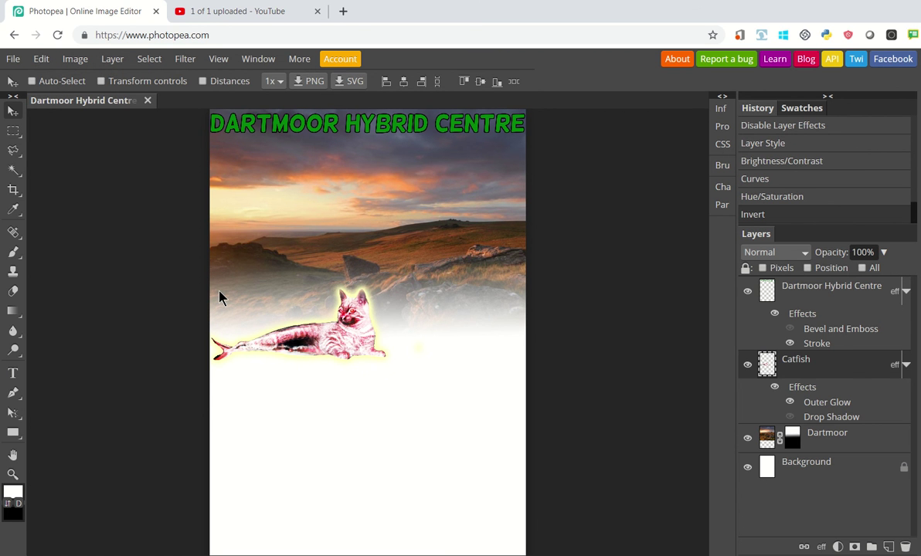
{"action": "key", "text": "ctrl+z"}
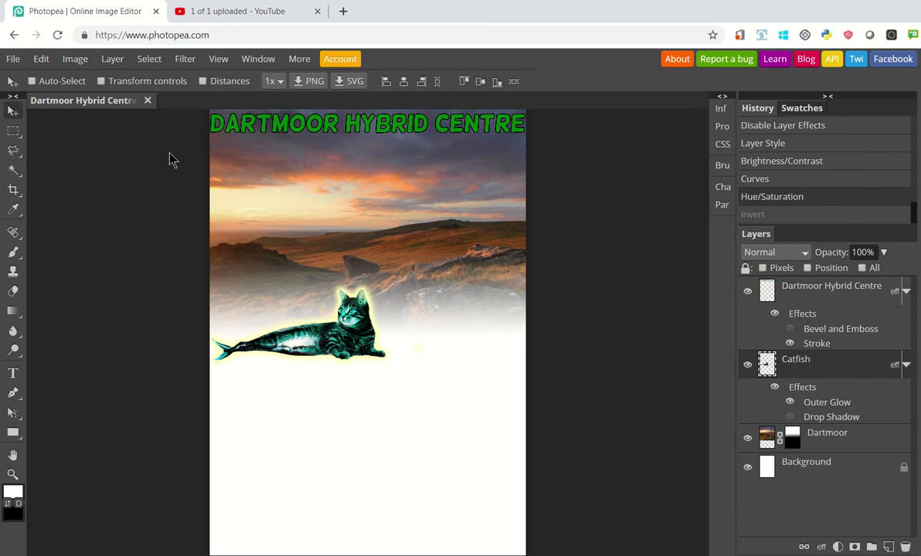
Apply a Color Balance adjustment to the Catfish layer's shadows with red 81, green -55 and blue 52
{"action": "left_click", "coordinate": [86, 66]}
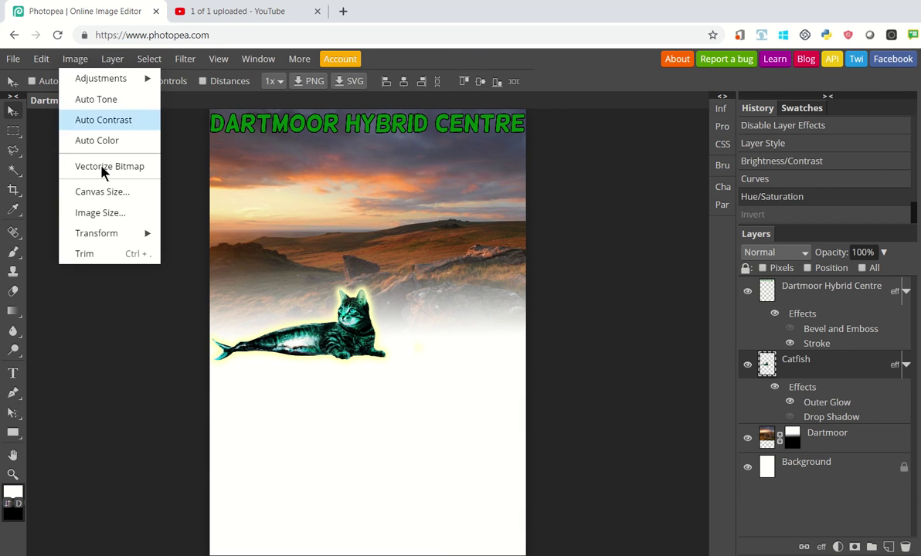
{"action": "mouse_move", "coordinate": [115, 83]}
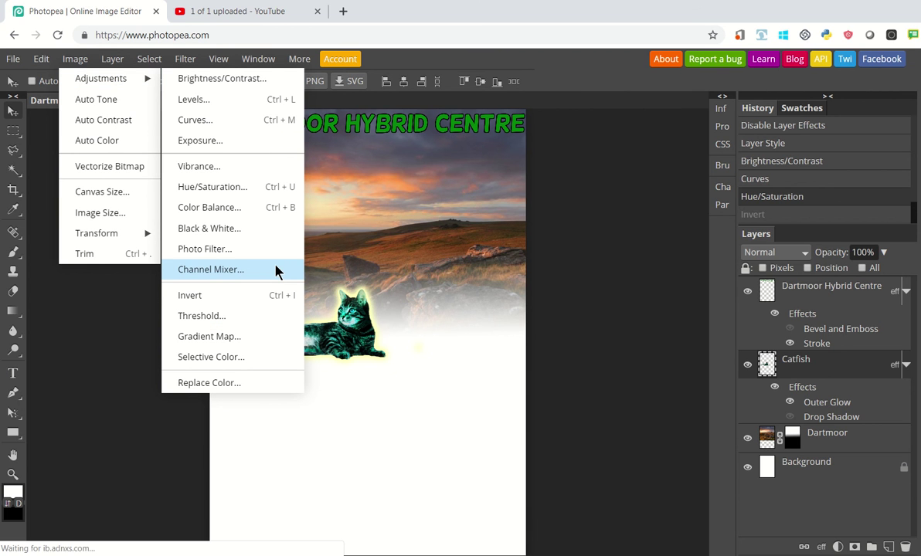
{"action": "left_click", "coordinate": [272, 212]}
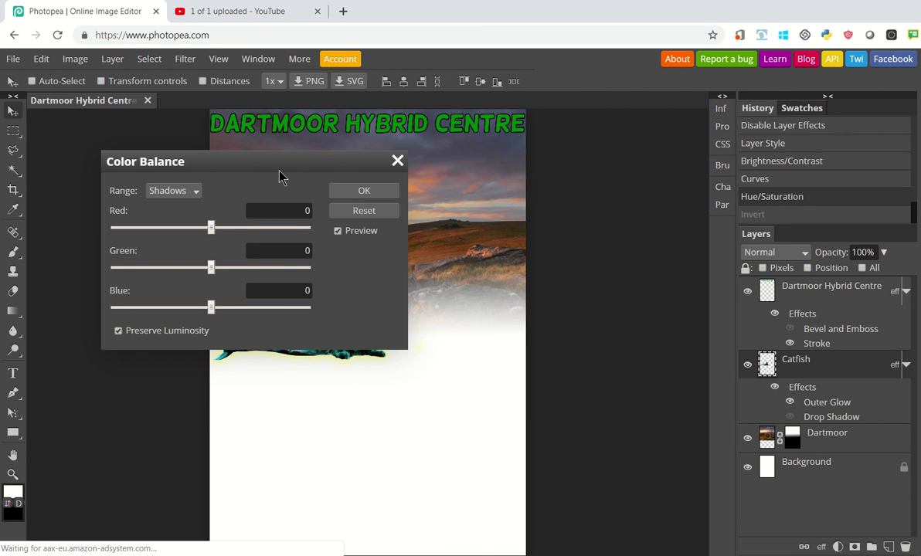
{"action": "left_click_drag", "start_coordinate": [280, 177], "coordinate": [594, 205]}
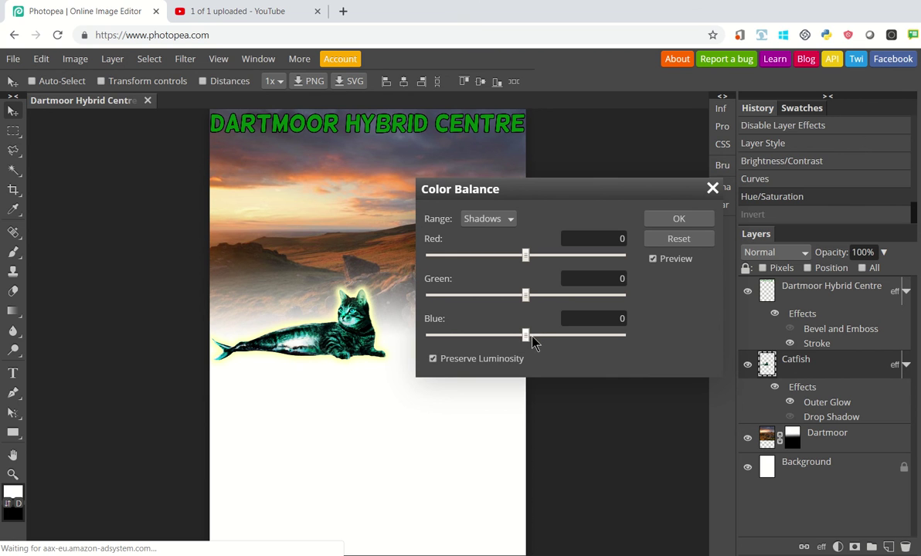
{"action": "left_click_drag", "start_coordinate": [531, 339], "coordinate": [576, 340]}
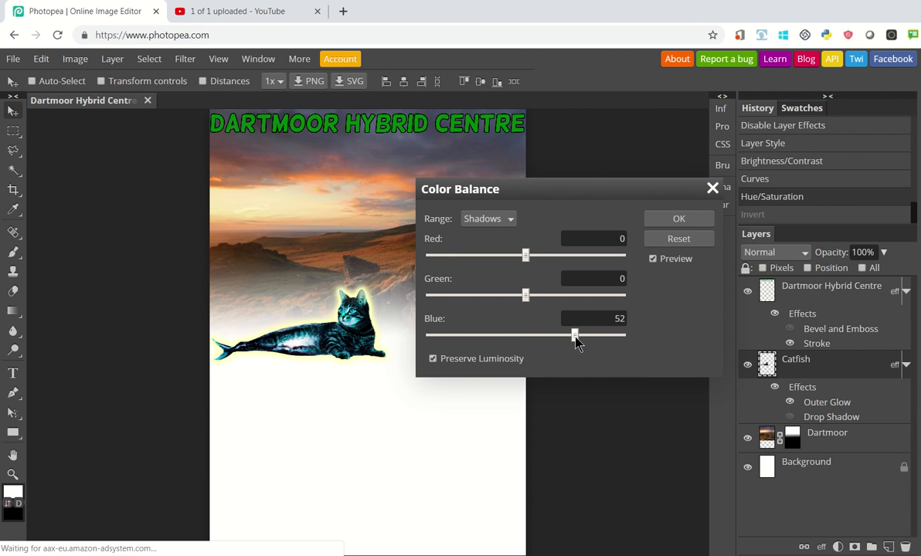
{"action": "left_click_drag", "start_coordinate": [526, 295], "coordinate": [604, 304]}
{"action": "left_click_drag", "start_coordinate": [529, 265], "coordinate": [602, 261]}
{"action": "left_click_drag", "start_coordinate": [596, 296], "coordinate": [478, 300]}
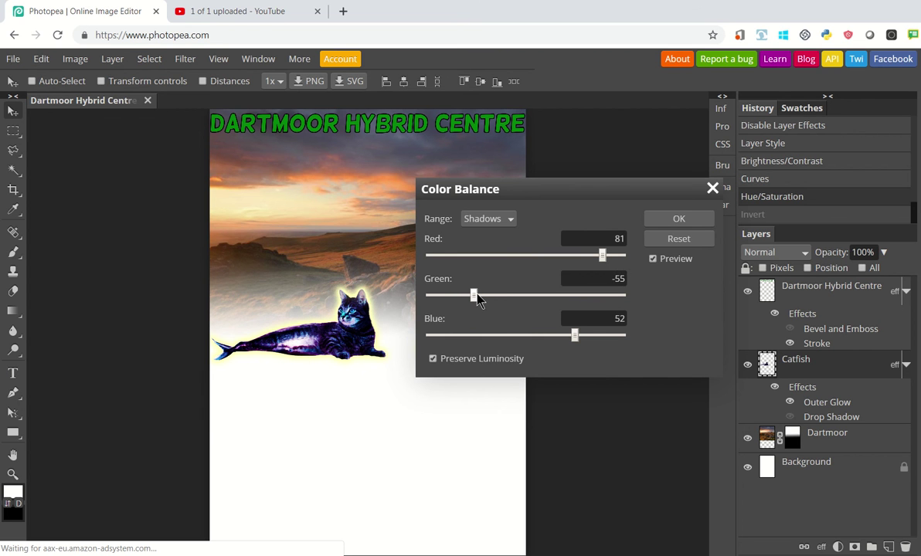
{"action": "left_click", "coordinate": [678, 219]}
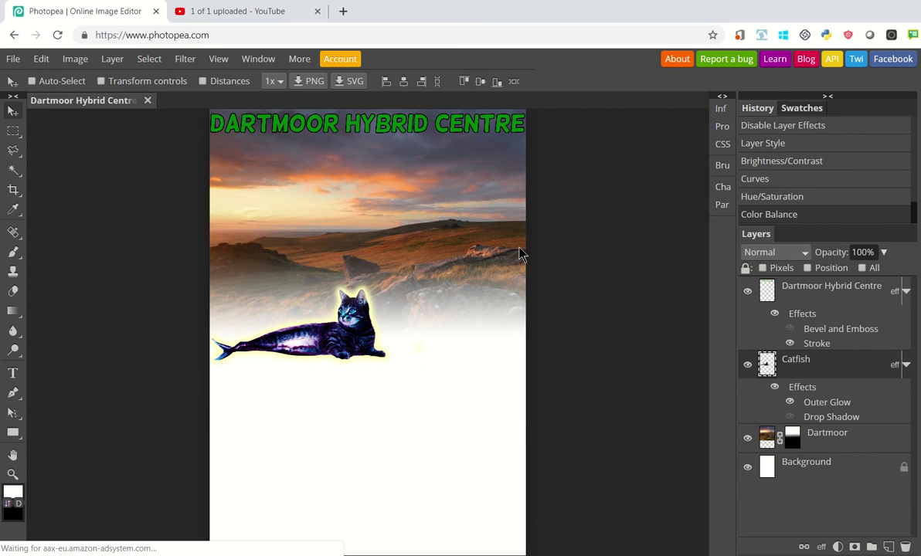
Undo all the colour and tone adjustments on the Catfish layer, plus the last layer style change and the disabling of its drop shadow
{"action": "scroll", "coordinate": [525, 308], "scroll_direction": "up", "scroll_amount": 2}
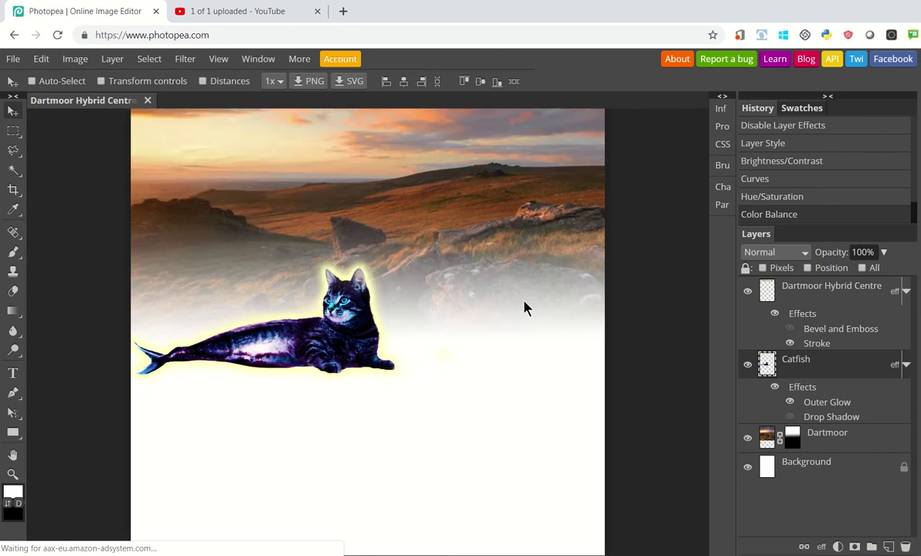
{"action": "scroll", "coordinate": [525, 308], "scroll_direction": "down", "scroll_amount": 1}
{"action": "scroll", "coordinate": [525, 308], "scroll_direction": "down", "scroll_amount": 1}
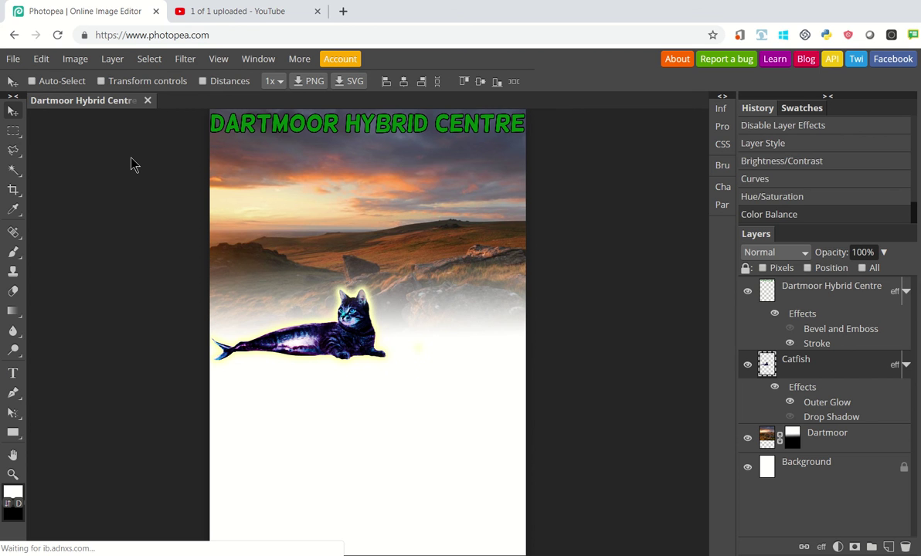
{"action": "key", "text": "ctrl+z"}
{"action": "key", "text": "ctrl+z"}
{"action": "key", "text": "ctrl+z"}
{"action": "key", "text": "ctrl+z"}
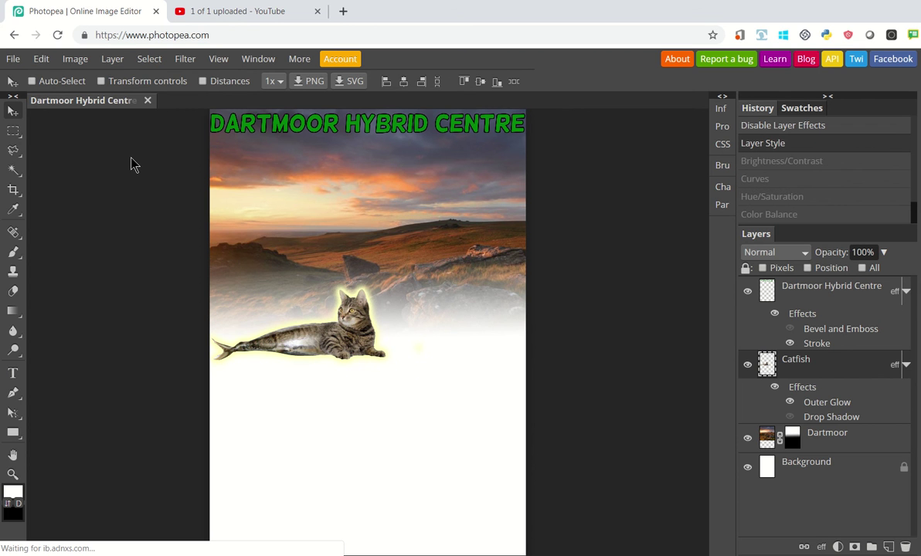
{"action": "key", "text": "ctrl+z"}
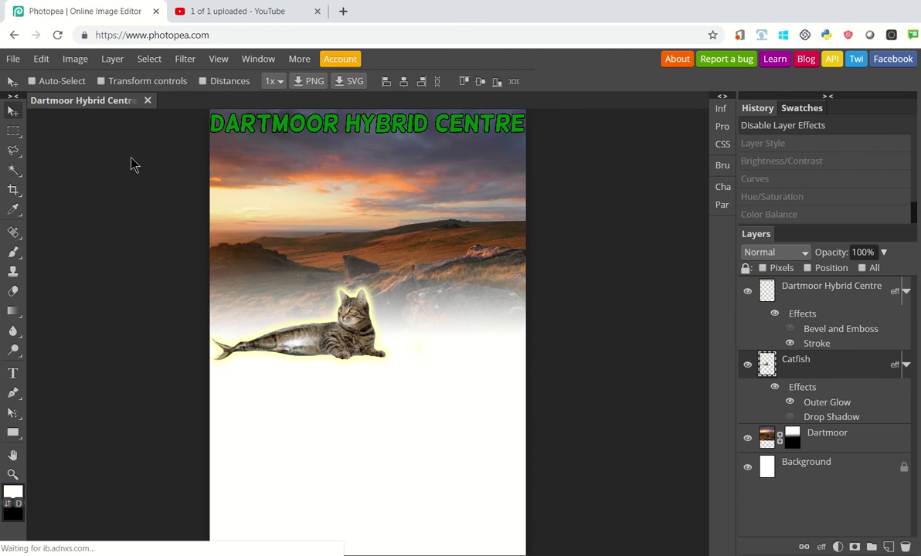
{"action": "key", "text": "ctrl+z"}
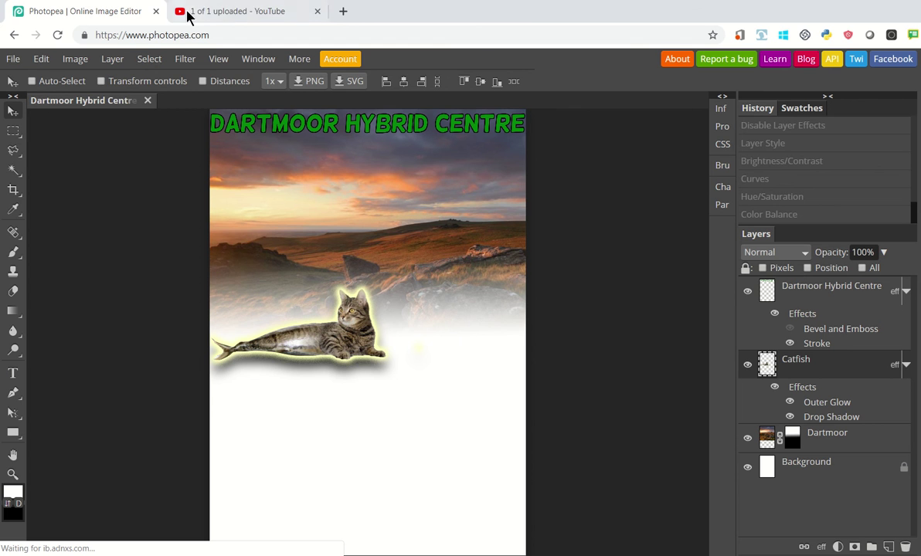
{"action": "mouse_move", "coordinate": [524, 6]}
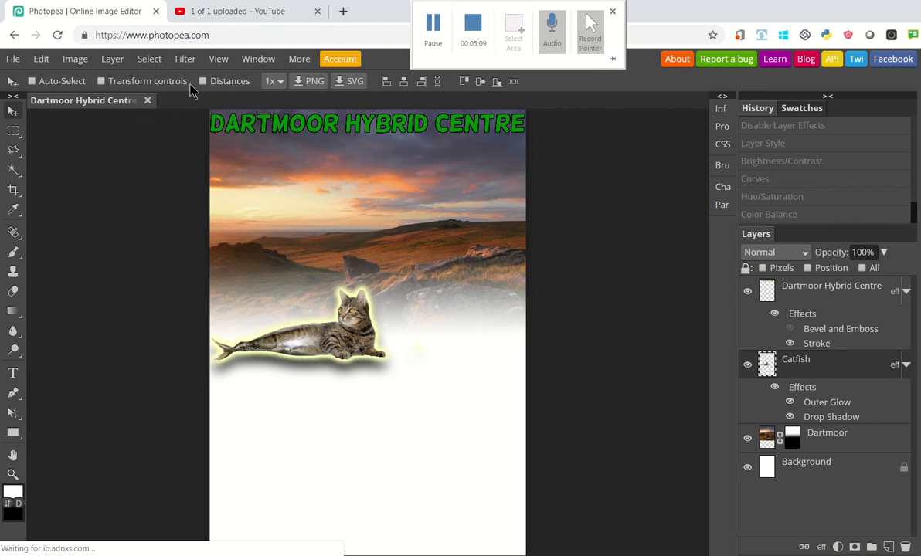
{"action": "left_click", "coordinate": [75, 59]}
{"action": "mouse_move", "coordinate": [86, 75]}
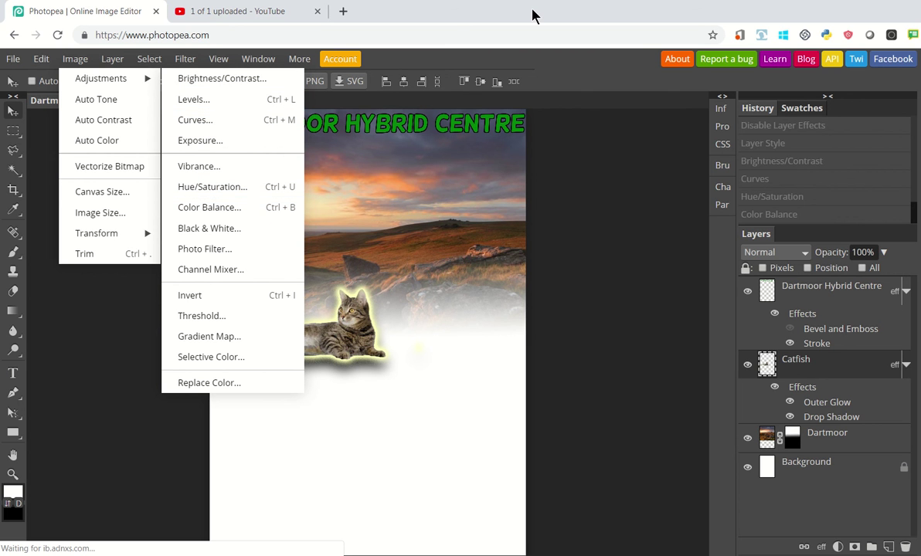
{"action": "left_click", "coordinate": [487, 35]}
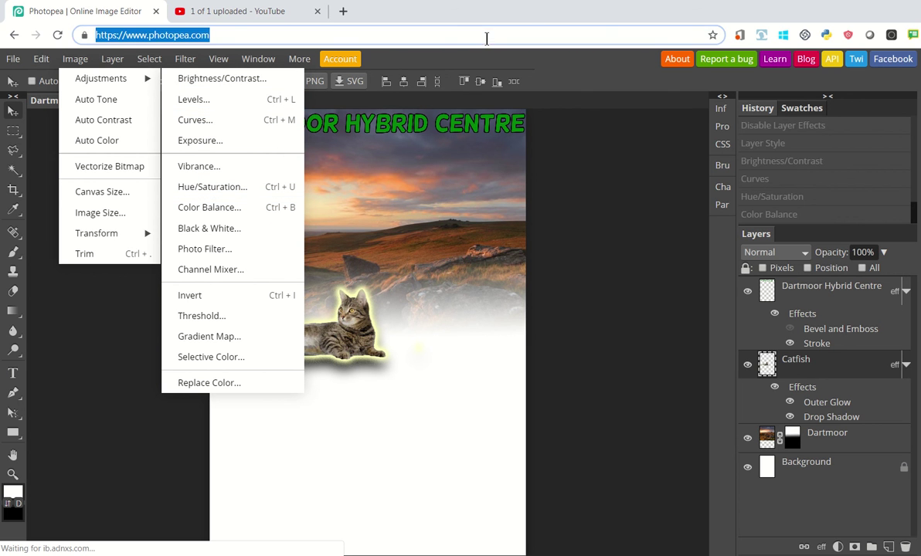
{"action": "left_click", "coordinate": [530, 222]}
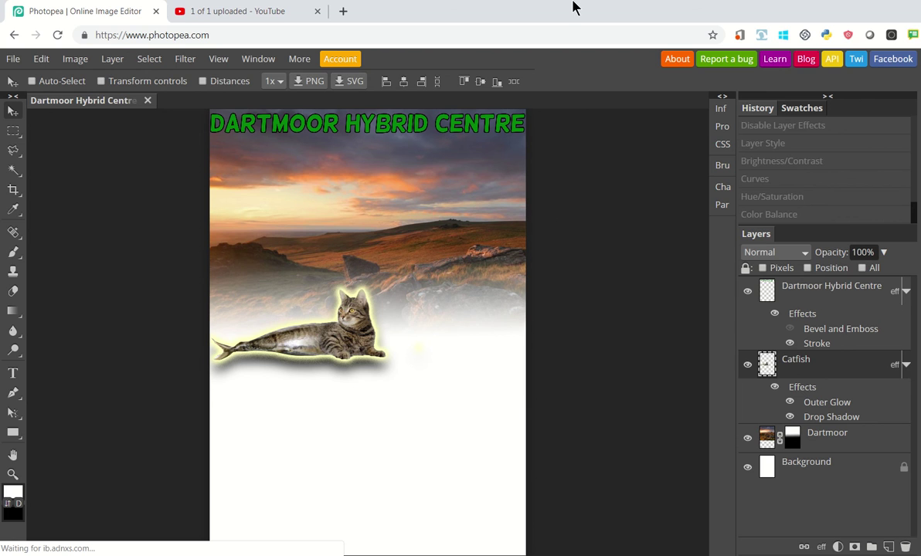